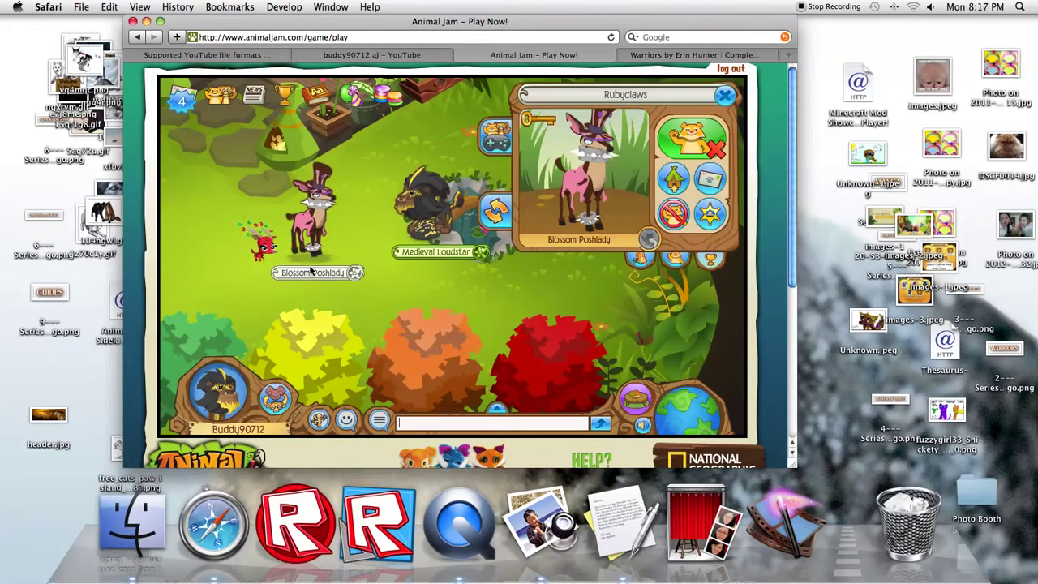
Close the other player's card in the den and switch to the Warriors by Erin Hunter tab
{"action": "left_click", "coordinate": [724, 95]}
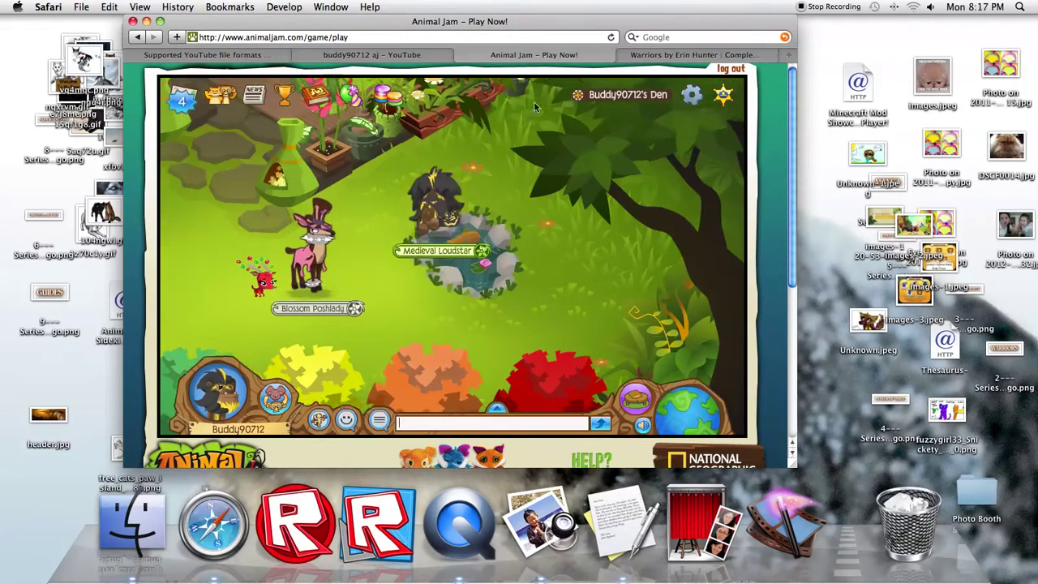
{"action": "key", "text": "ctrl+Tab"}
{"action": "scroll", "coordinate": [410, 295], "scroll_direction": "up", "scroll_amount": 10}
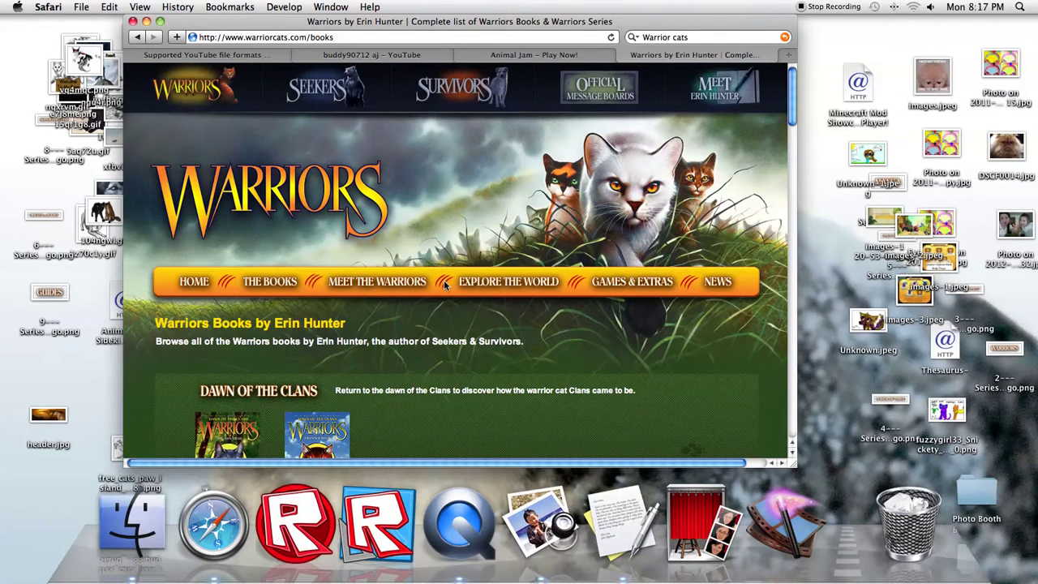
{"action": "scroll", "coordinate": [444, 284], "scroll_direction": "down", "scroll_amount": 5}
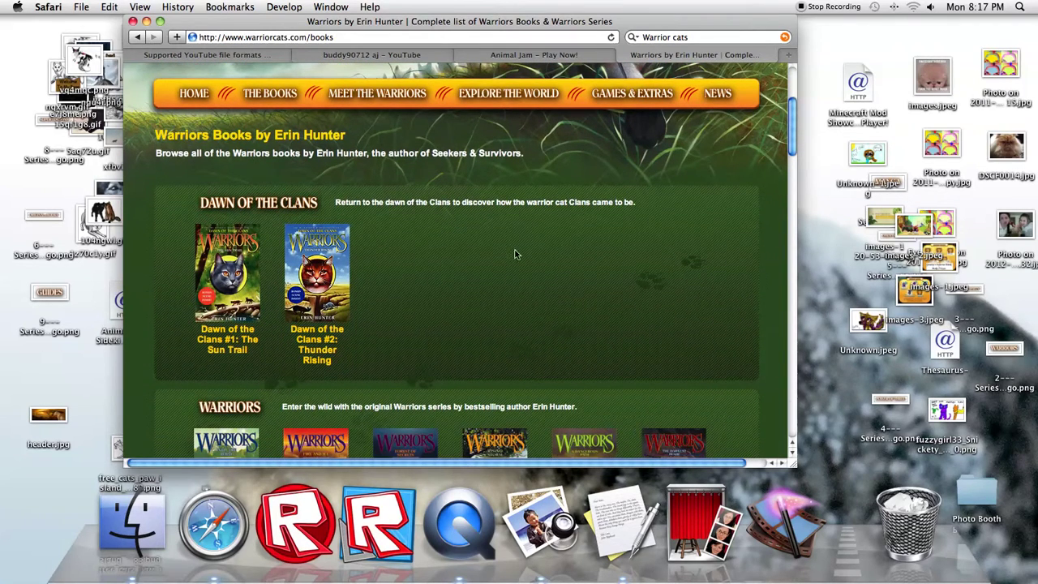
{"action": "scroll", "coordinate": [523, 250], "scroll_direction": "down", "scroll_amount": 3}
{"action": "scroll", "coordinate": [525, 250], "scroll_direction": "down", "scroll_amount": 3}
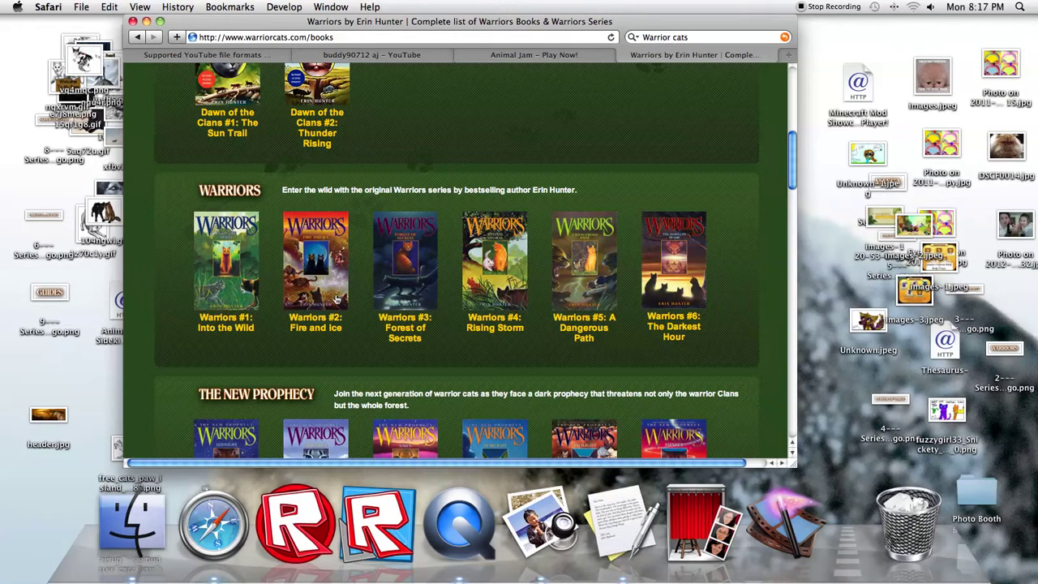
{"action": "scroll", "coordinate": [279, 323], "scroll_direction": "down", "scroll_amount": 1}
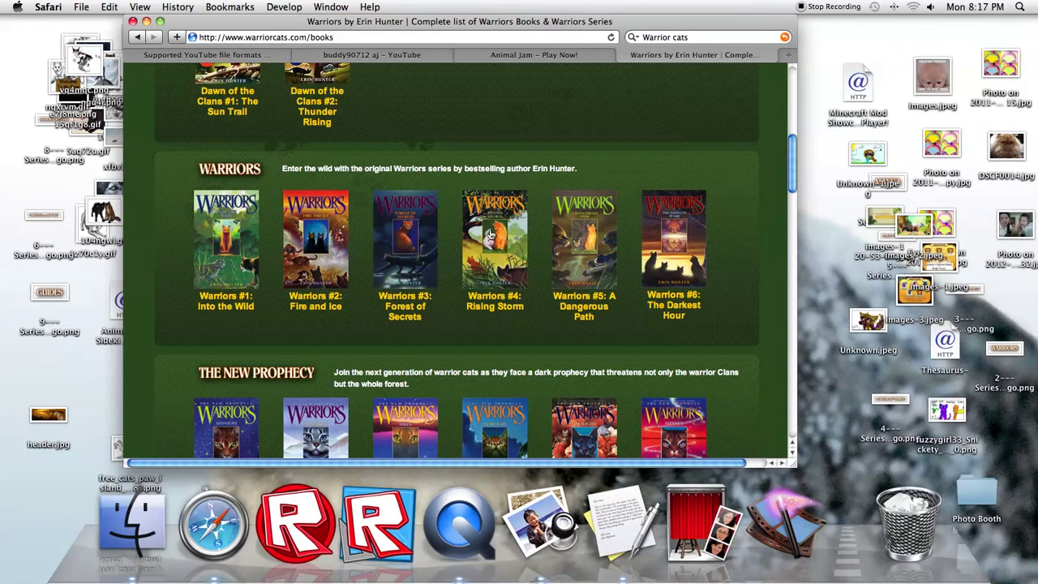
{"action": "scroll", "coordinate": [421, 308], "scroll_direction": "up", "scroll_amount": 1}
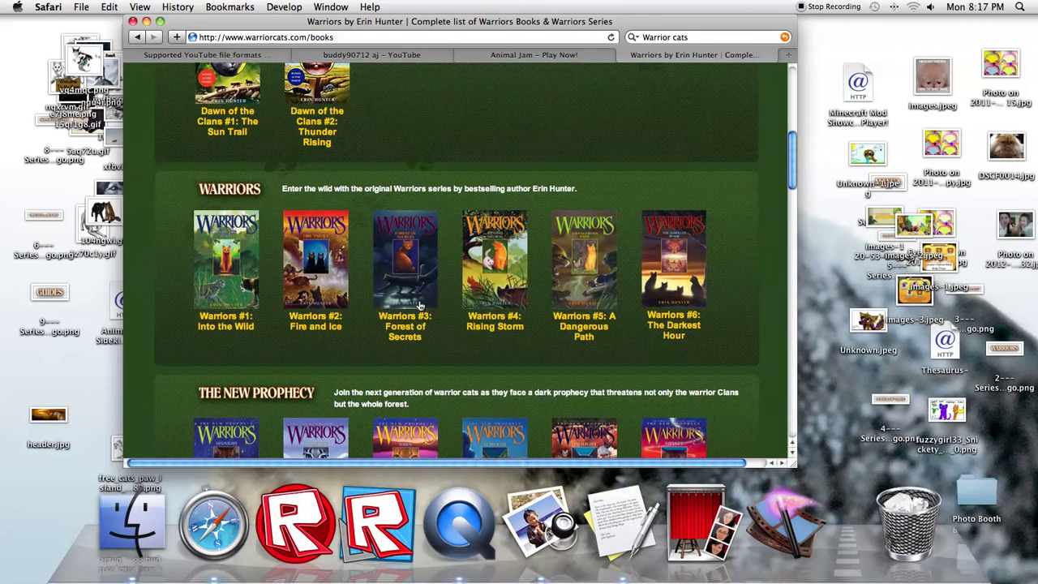
{"action": "scroll", "coordinate": [341, 303], "scroll_direction": "up", "scroll_amount": 1}
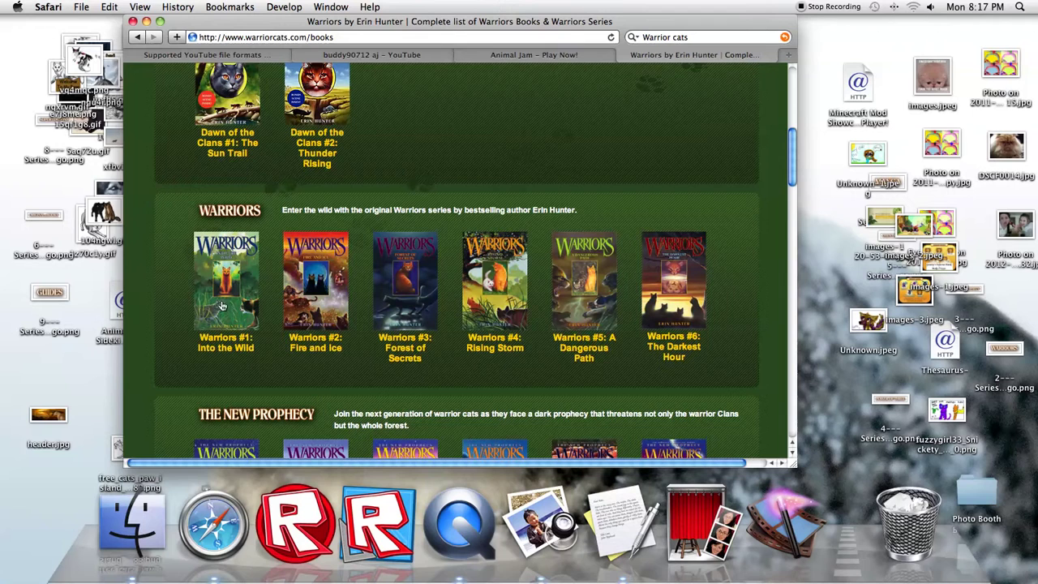
{"action": "scroll", "coordinate": [430, 311], "scroll_direction": "down", "scroll_amount": 5}
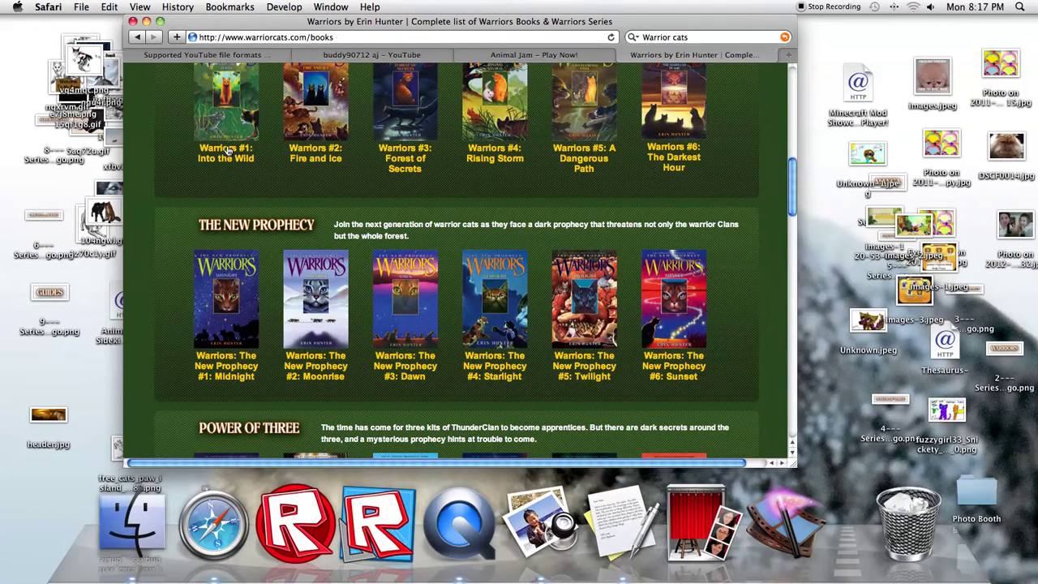
{"action": "scroll", "coordinate": [494, 289], "scroll_direction": "down", "scroll_amount": 1}
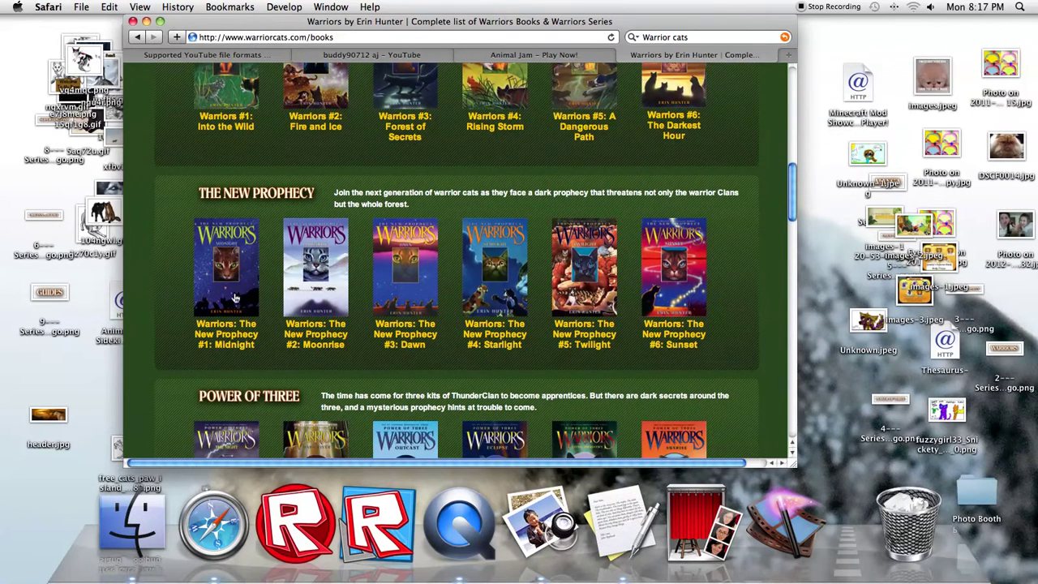
{"action": "scroll", "coordinate": [653, 294], "scroll_direction": "down", "scroll_amount": 4}
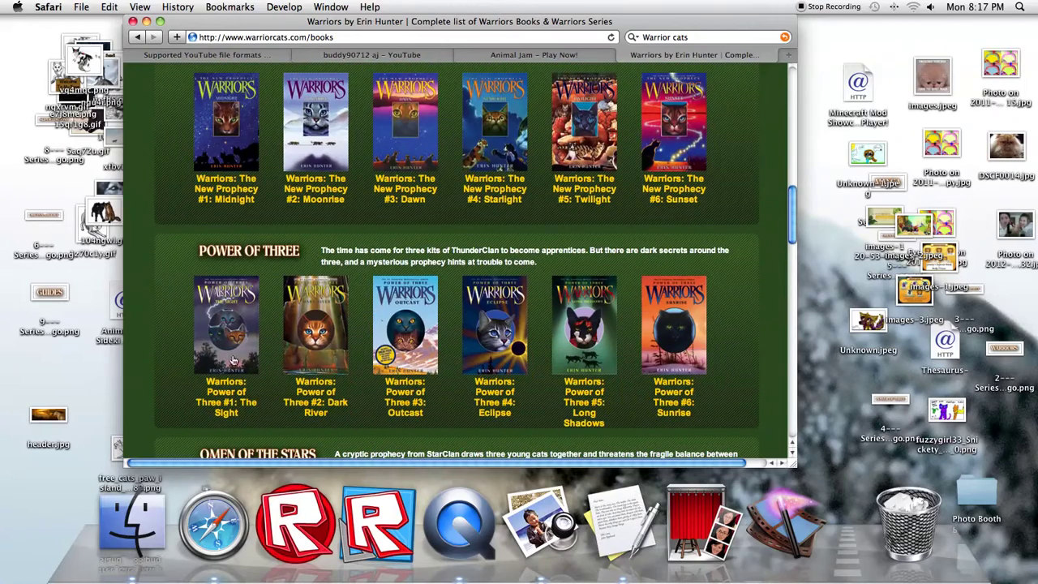
{"action": "scroll", "coordinate": [490, 378], "scroll_direction": "down", "scroll_amount": 3}
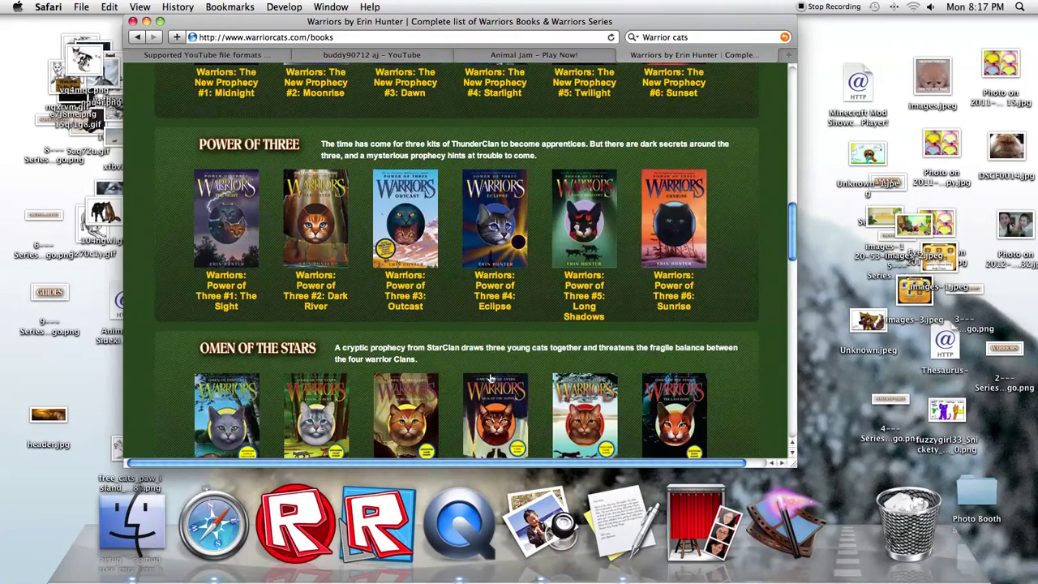
{"action": "scroll", "coordinate": [283, 150], "scroll_direction": "up", "scroll_amount": 5}
{"action": "scroll", "coordinate": [268, 202], "scroll_direction": "down", "scroll_amount": 1}
{"action": "scroll", "coordinate": [260, 244], "scroll_direction": "down", "scroll_amount": 5}
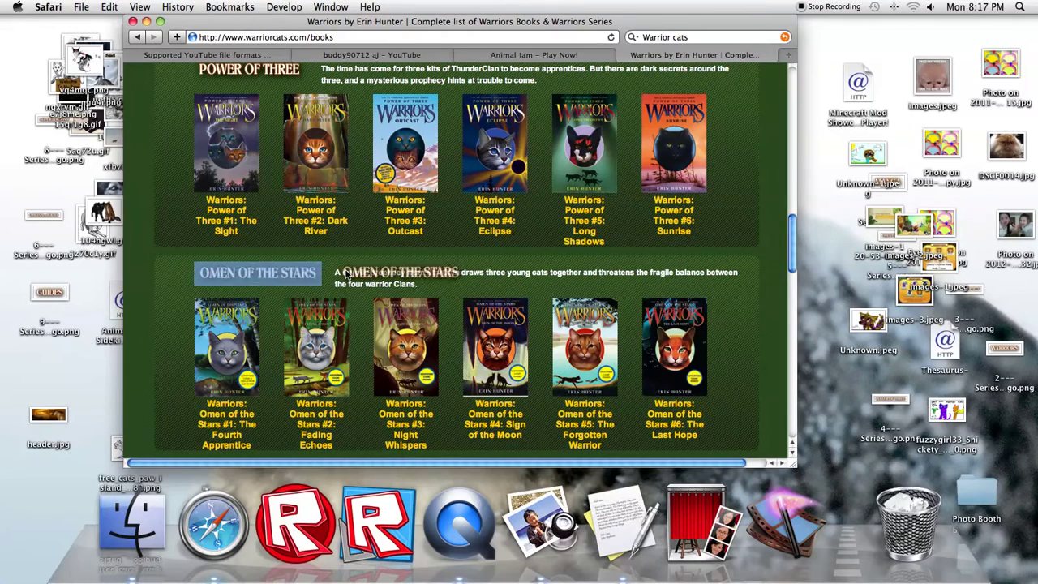
{"action": "scroll", "coordinate": [339, 311], "scroll_direction": "down", "scroll_amount": 6}
{"action": "scroll", "coordinate": [339, 311], "scroll_direction": "up", "scroll_amount": 3}
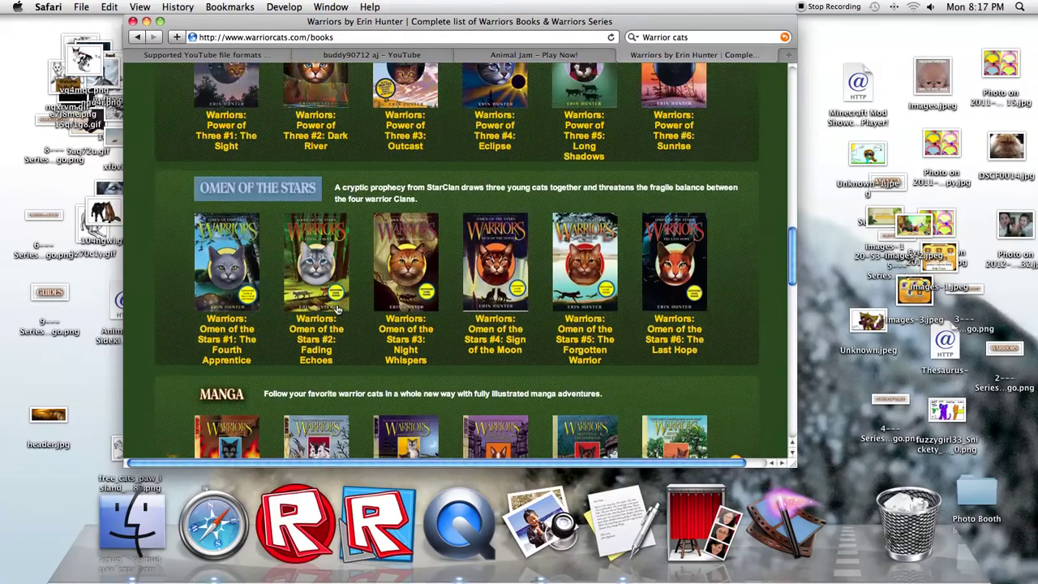
{"action": "scroll", "coordinate": [339, 311], "scroll_direction": "up", "scroll_amount": 5}
{"action": "scroll", "coordinate": [339, 311], "scroll_direction": "down", "scroll_amount": 7}
{"action": "scroll", "coordinate": [338, 311], "scroll_direction": "down", "scroll_amount": 2}
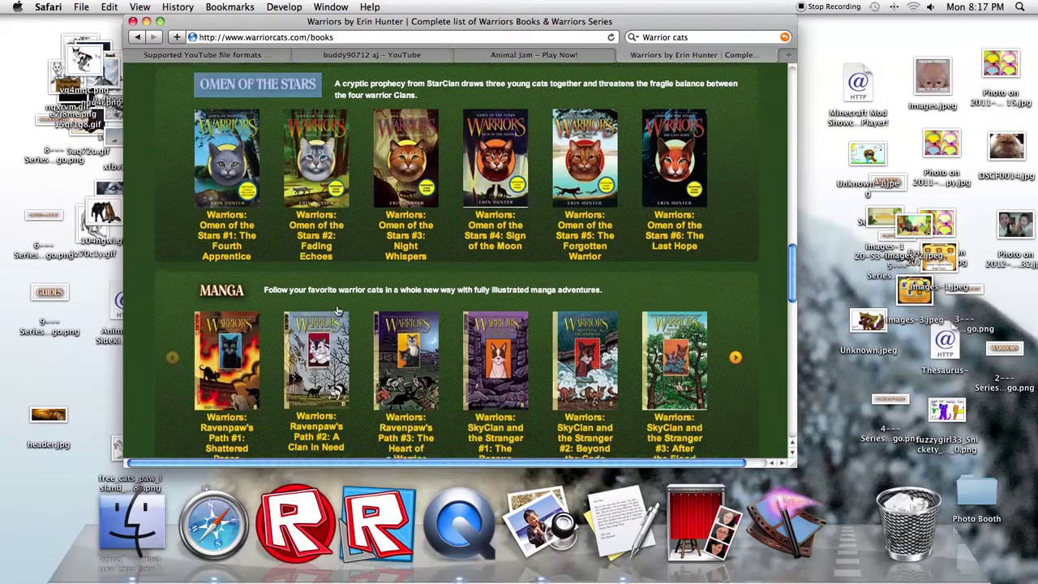
{"action": "scroll", "coordinate": [338, 311], "scroll_direction": "down", "scroll_amount": 1}
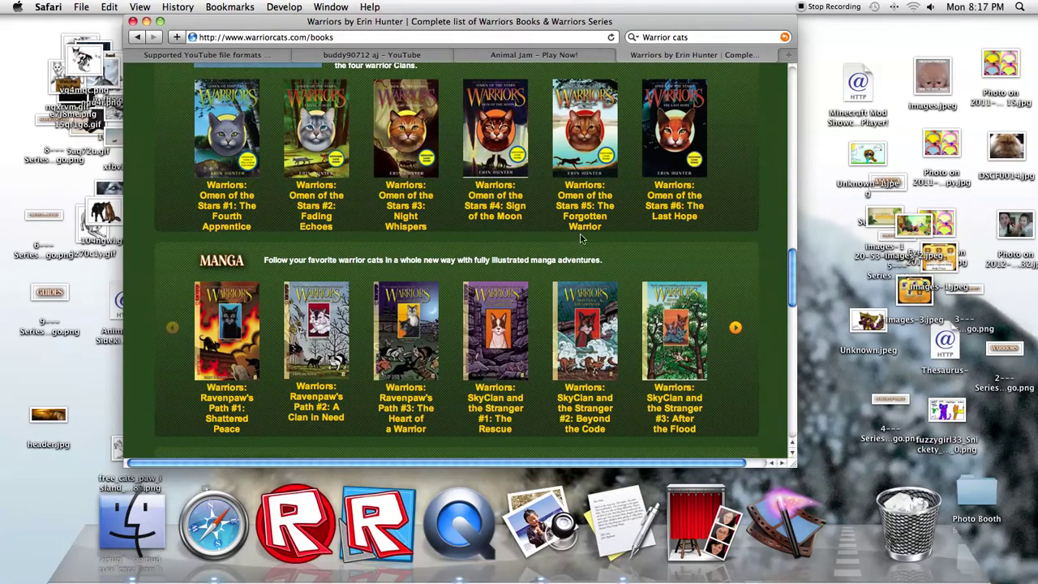
{"action": "scroll", "coordinate": [579, 237], "scroll_direction": "down", "scroll_amount": 4}
{"action": "scroll", "coordinate": [568, 236], "scroll_direction": "down", "scroll_amount": 2}
{"action": "scroll", "coordinate": [543, 232], "scroll_direction": "up", "scroll_amount": 1}
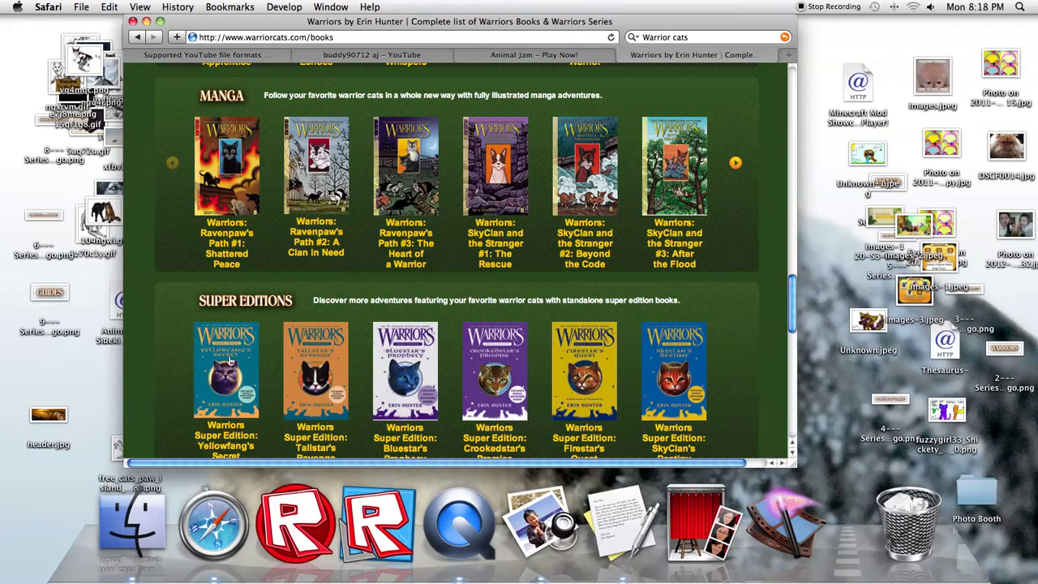
{"action": "scroll", "coordinate": [608, 398], "scroll_direction": "up", "scroll_amount": 2}
{"action": "scroll", "coordinate": [604, 397], "scroll_direction": "up", "scroll_amount": 3}
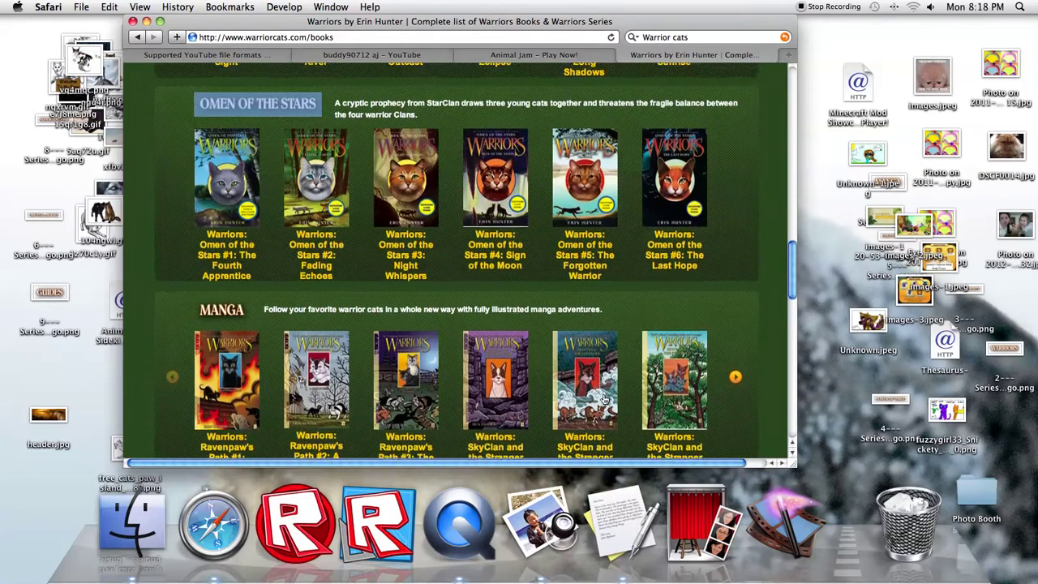
{"action": "scroll", "coordinate": [604, 397], "scroll_direction": "up", "scroll_amount": 4}
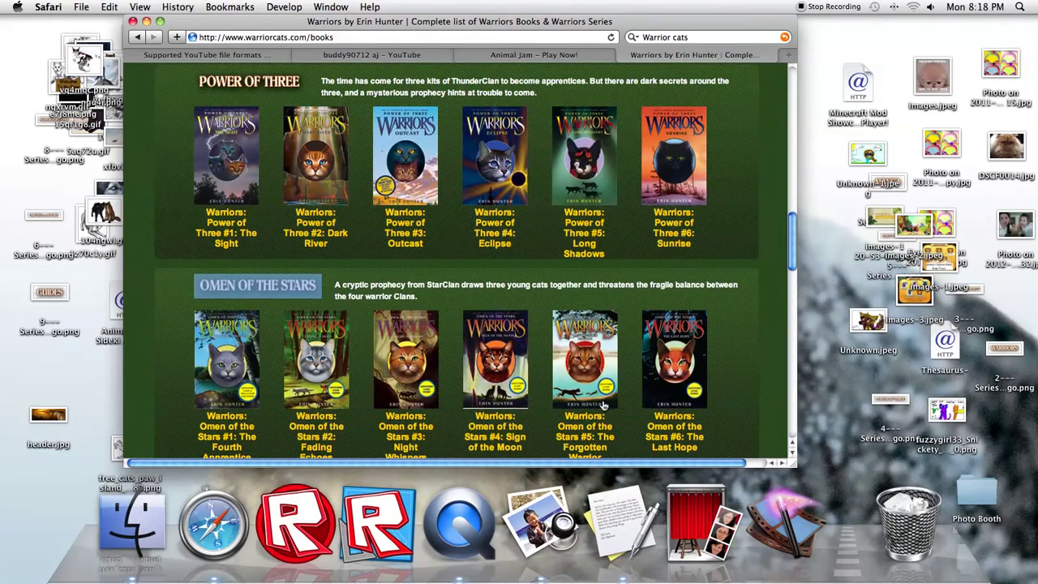
{"action": "scroll", "coordinate": [603, 404], "scroll_direction": "up", "scroll_amount": 2}
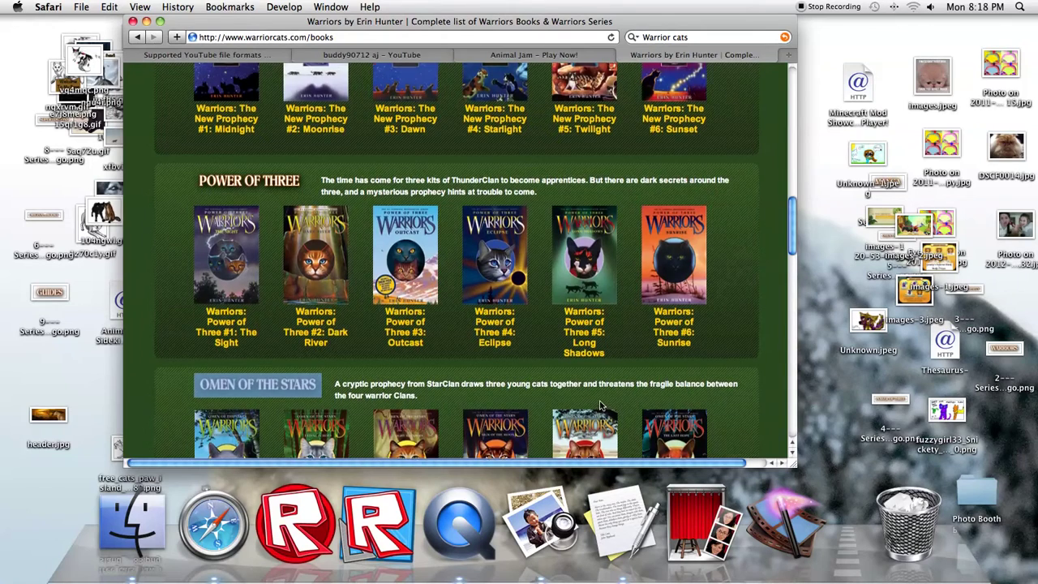
{"action": "scroll", "coordinate": [602, 404], "scroll_direction": "up", "scroll_amount": 5}
{"action": "scroll", "coordinate": [599, 397], "scroll_direction": "up", "scroll_amount": 1}
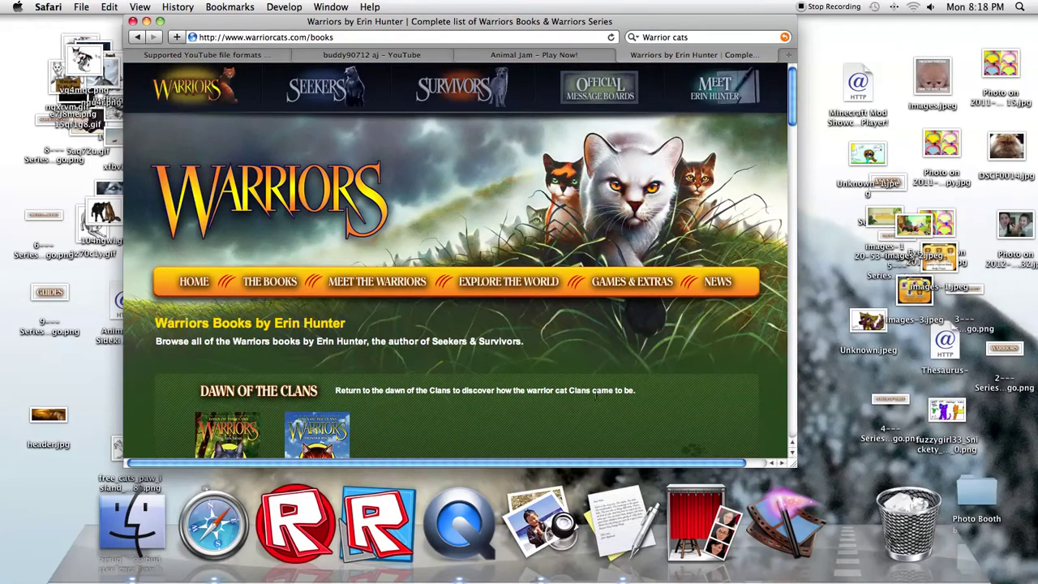
Return to the Animal Jam – Play Now! tab and open the avatar's Actions menu
{"action": "left_click", "coordinate": [502, 54]}
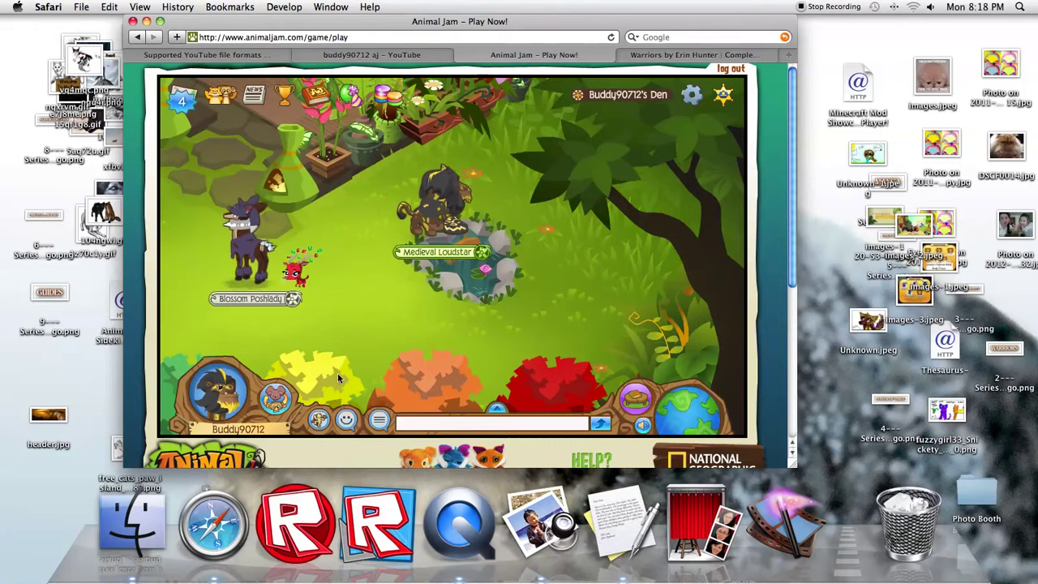
{"action": "left_click", "coordinate": [319, 418]}
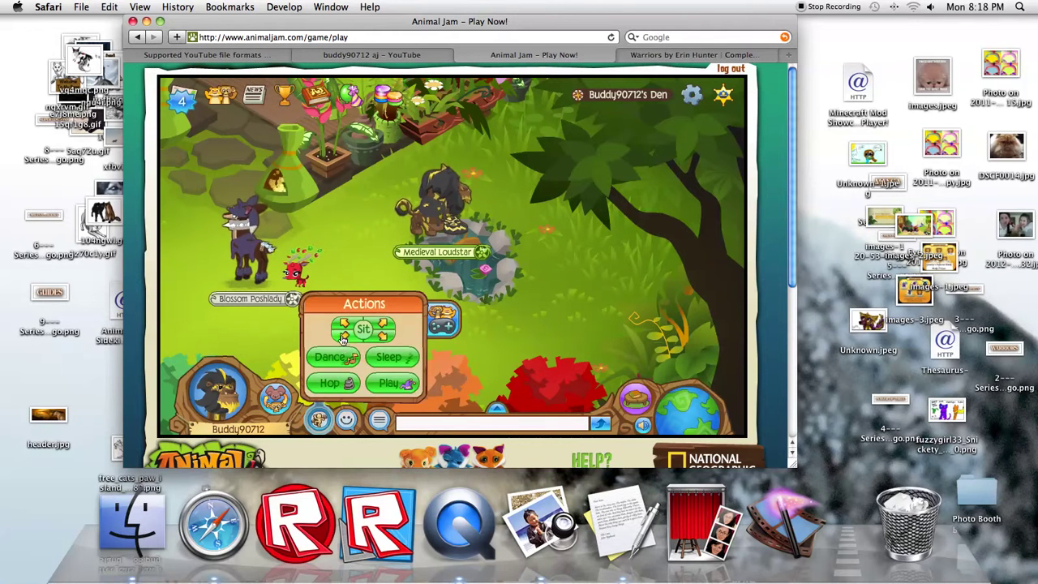